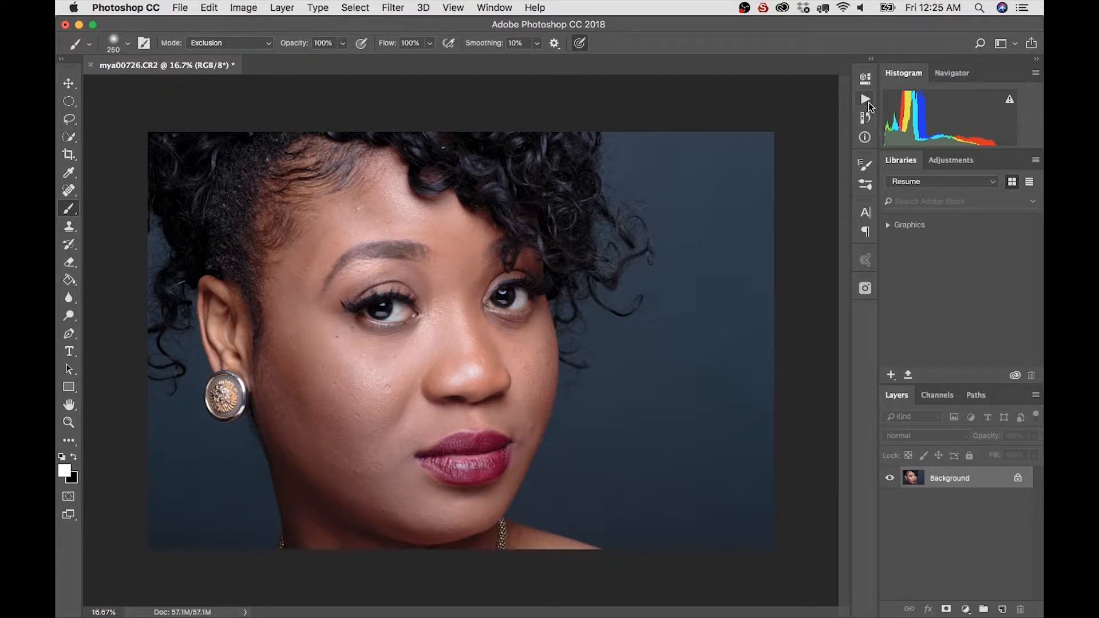
Step: Create a new action named "Skin Smoothing" in the 000 - My Actions set and start recording it
{"action": "left_click", "coordinate": [865, 99]}
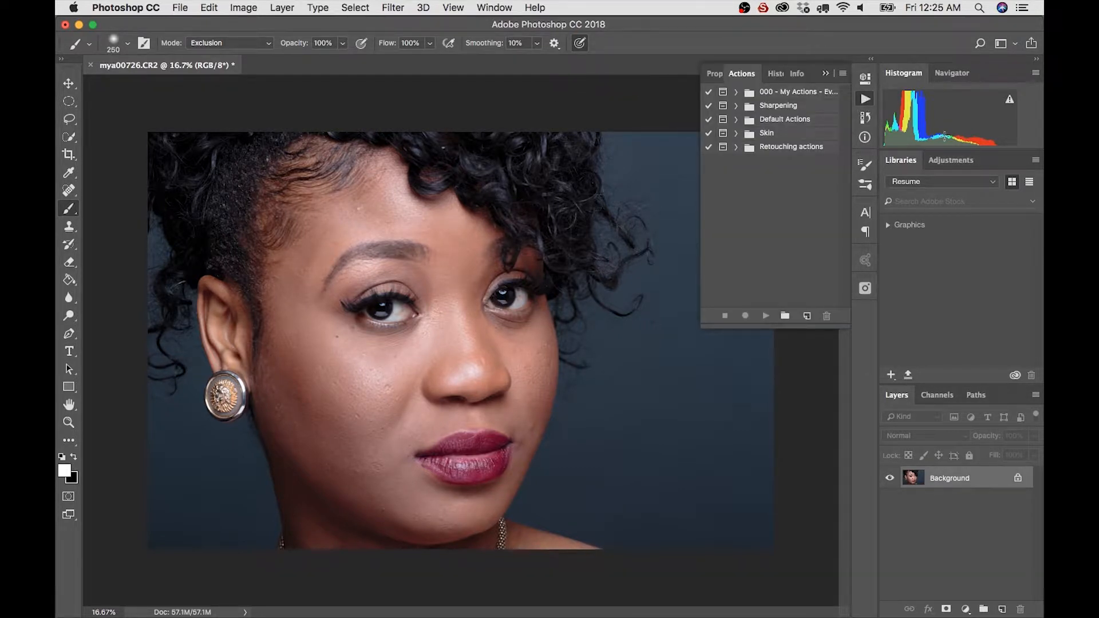
{"action": "left_click", "coordinate": [488, 8]}
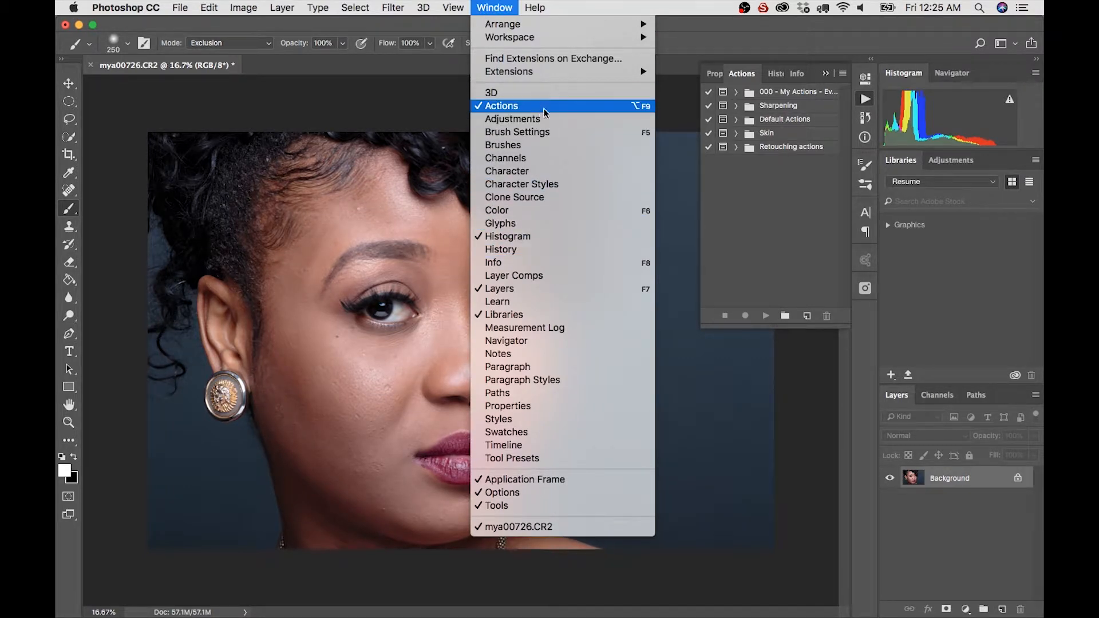
{"action": "left_click", "coordinate": [791, 217]}
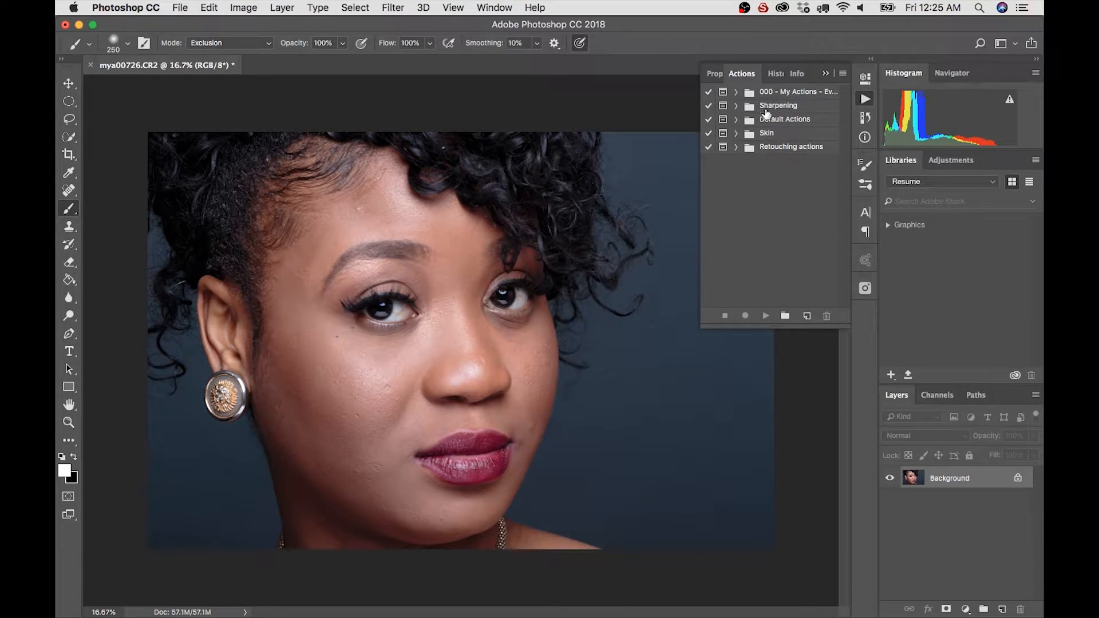
{"action": "left_click", "coordinate": [807, 316]}
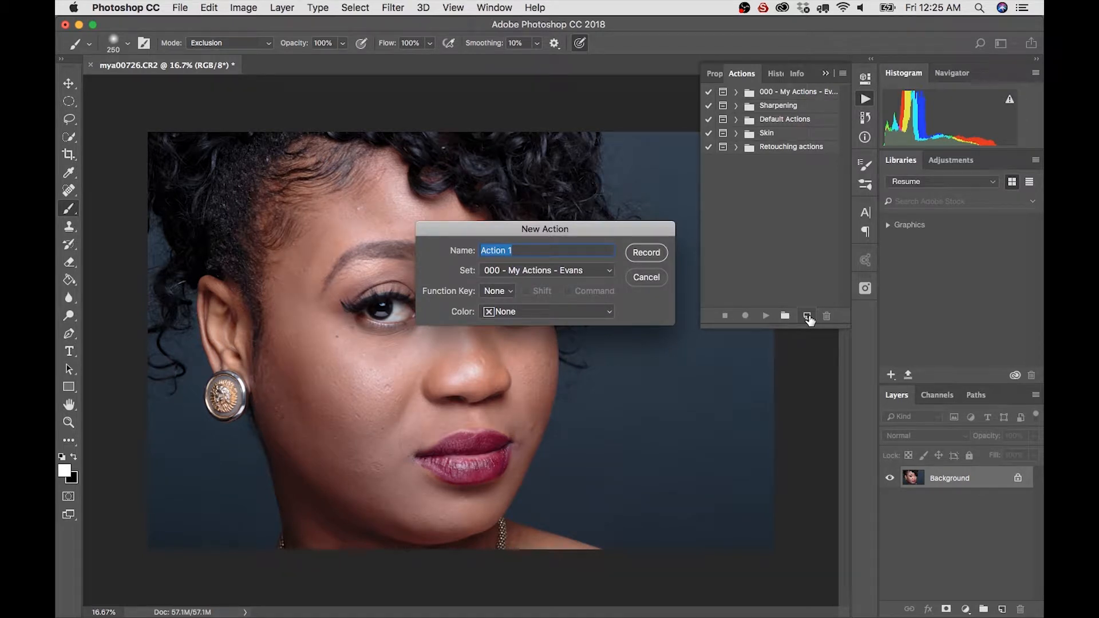
{"action": "type", "text": "Skin Sm"}
{"action": "type", "text": "oth"}
{"action": "key", "text": "BackSpace"}
{"action": "key", "text": "BackSpace"}
{"action": "type", "text": "othing"}
{"action": "left_click", "coordinate": [651, 256]}
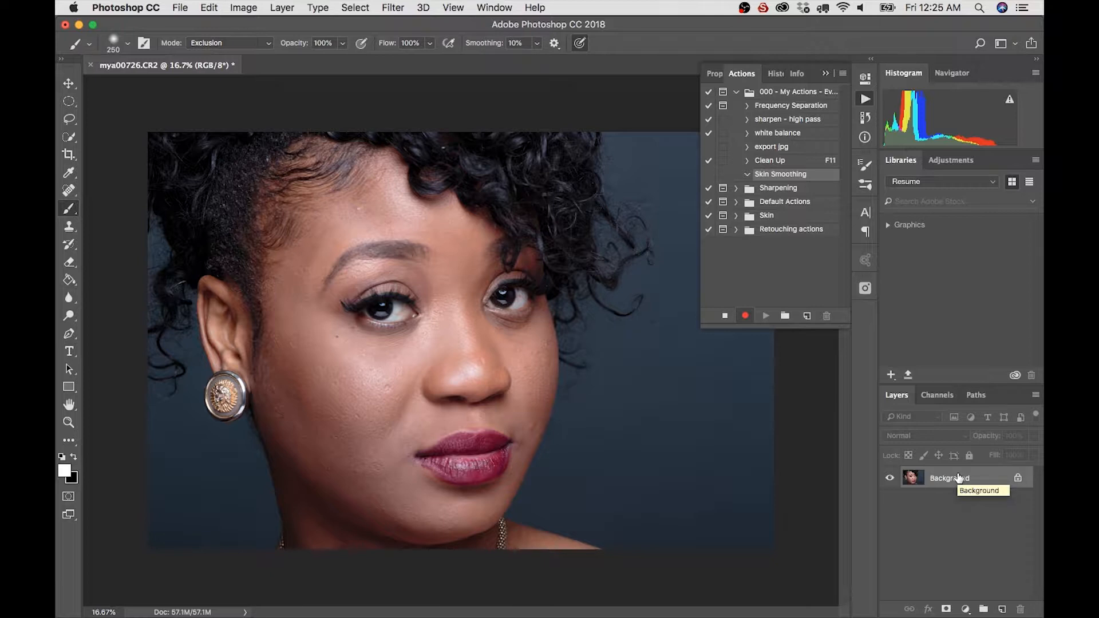
Step: Duplicate the Background layer and invert the colors of the copy
{"action": "key", "text": "super+j"}
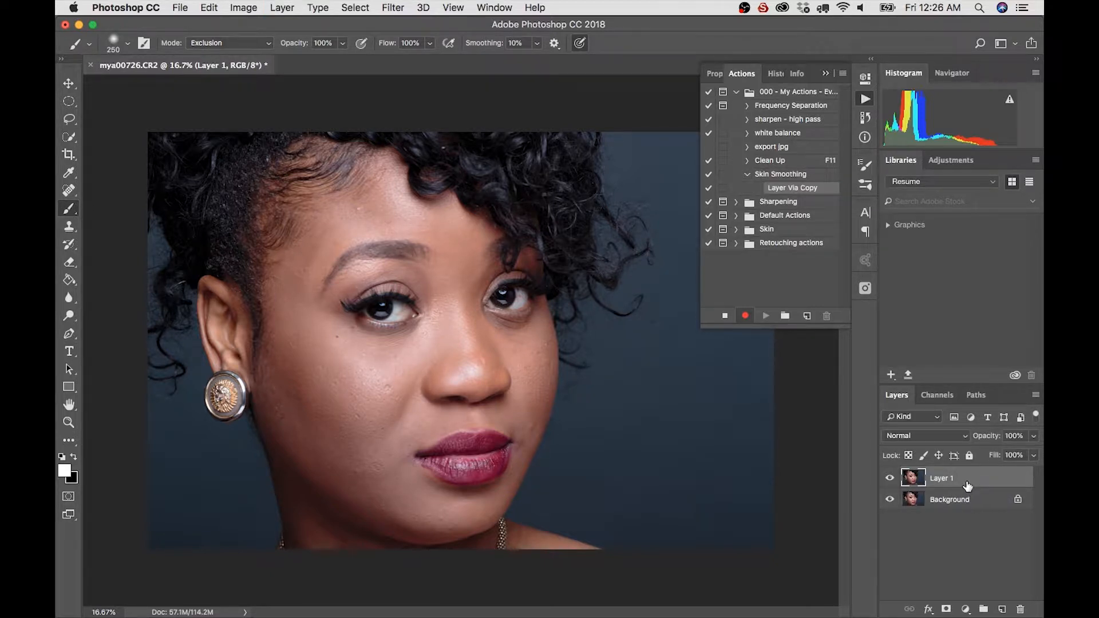
{"action": "key", "text": "super+i"}
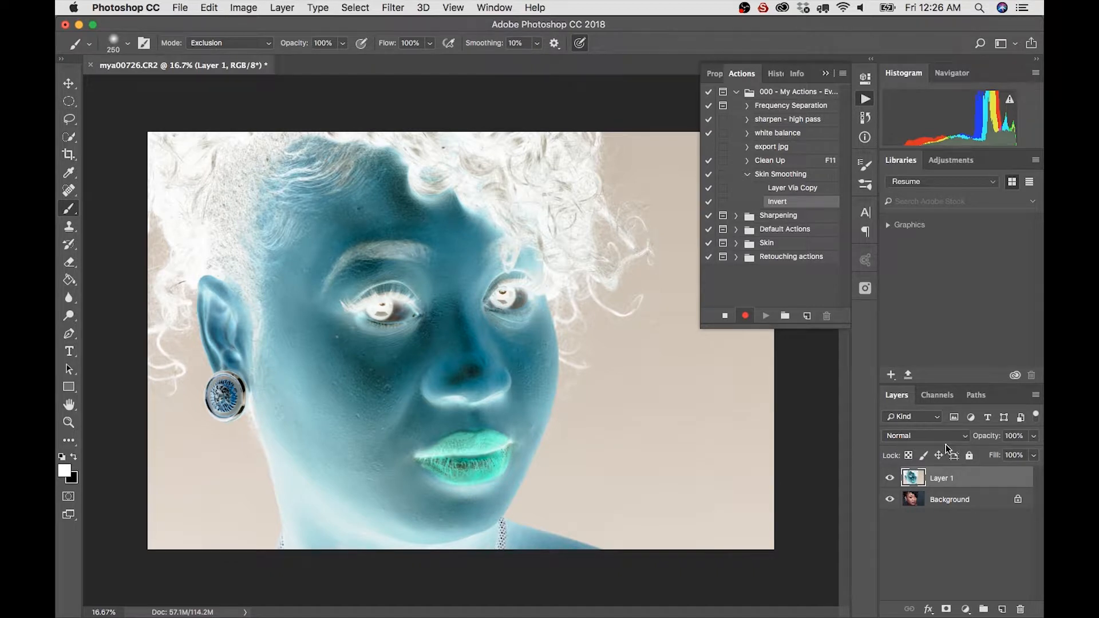
Step: Set the blend mode of the inverted layer to Vivid Light
{"action": "left_click", "coordinate": [965, 437]}
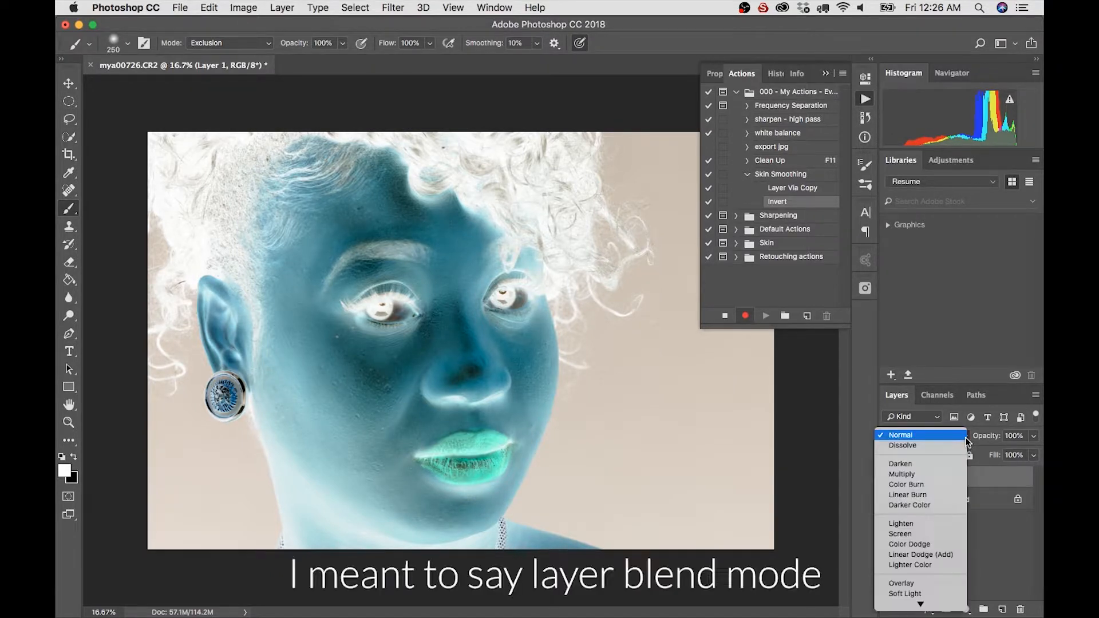
{"action": "left_click", "coordinate": [965, 437]}
{"action": "left_click", "coordinate": [965, 437]}
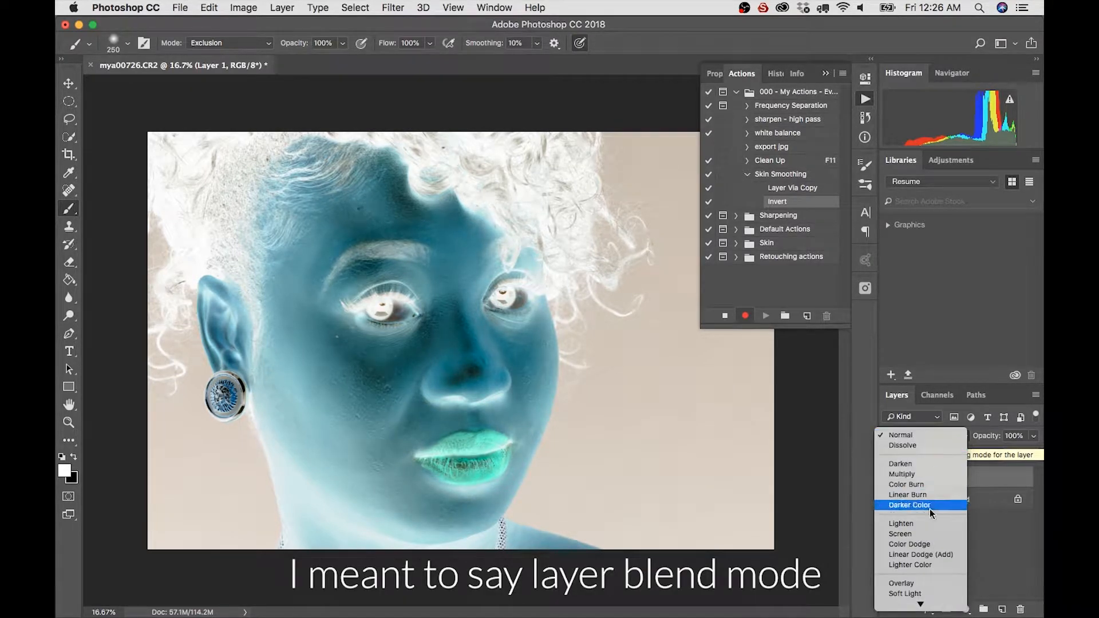
{"action": "mouse_move", "coordinate": [921, 604]}
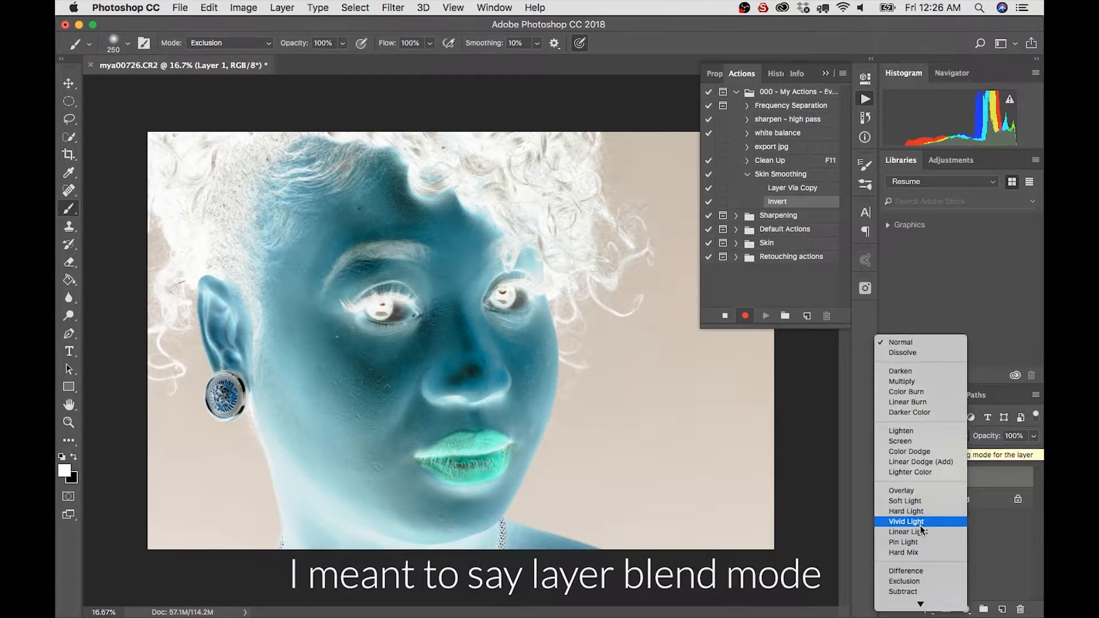
{"action": "left_click", "coordinate": [919, 522]}
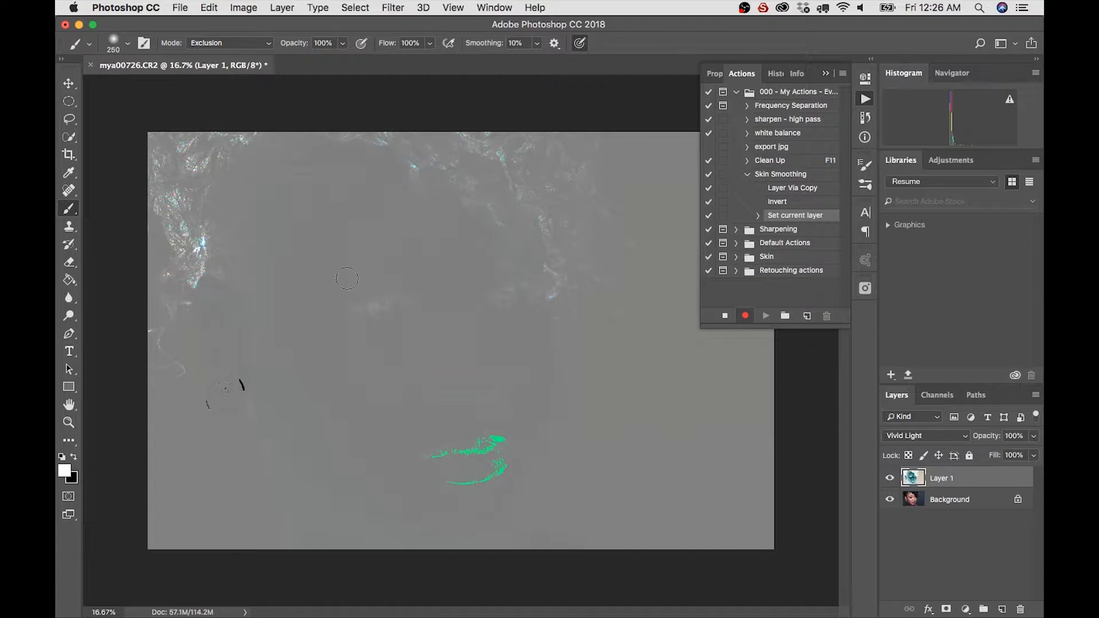
Step: Apply a High Pass filter with a radius of 24 pixels to Layer 1
{"action": "left_click", "coordinate": [393, 8]}
{"action": "mouse_move", "coordinate": [453, 291]}
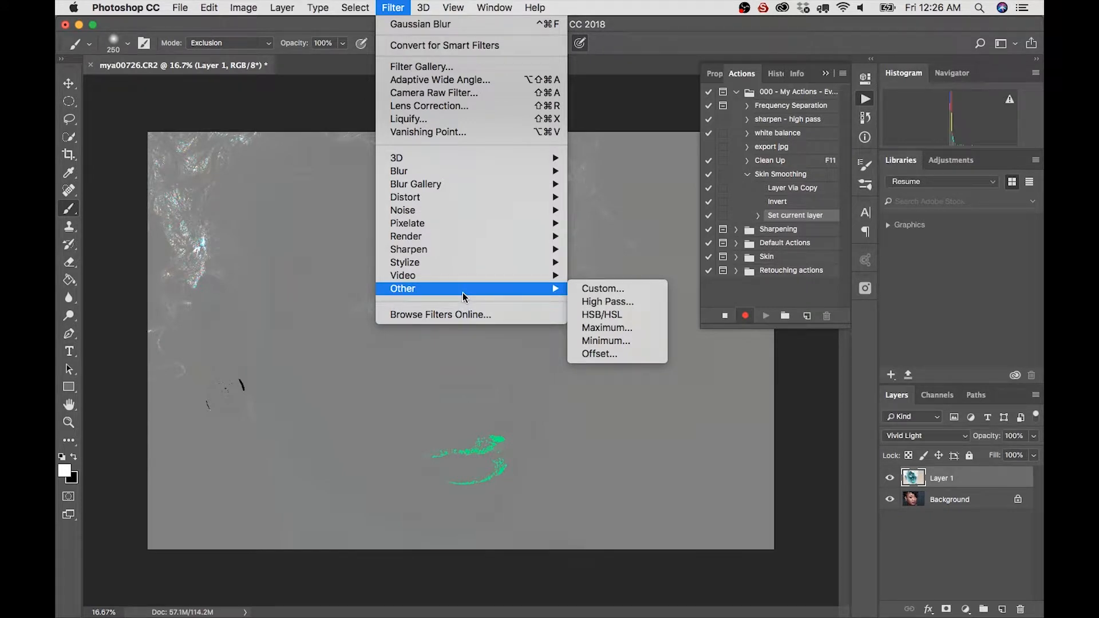
{"action": "left_click", "coordinate": [616, 307]}
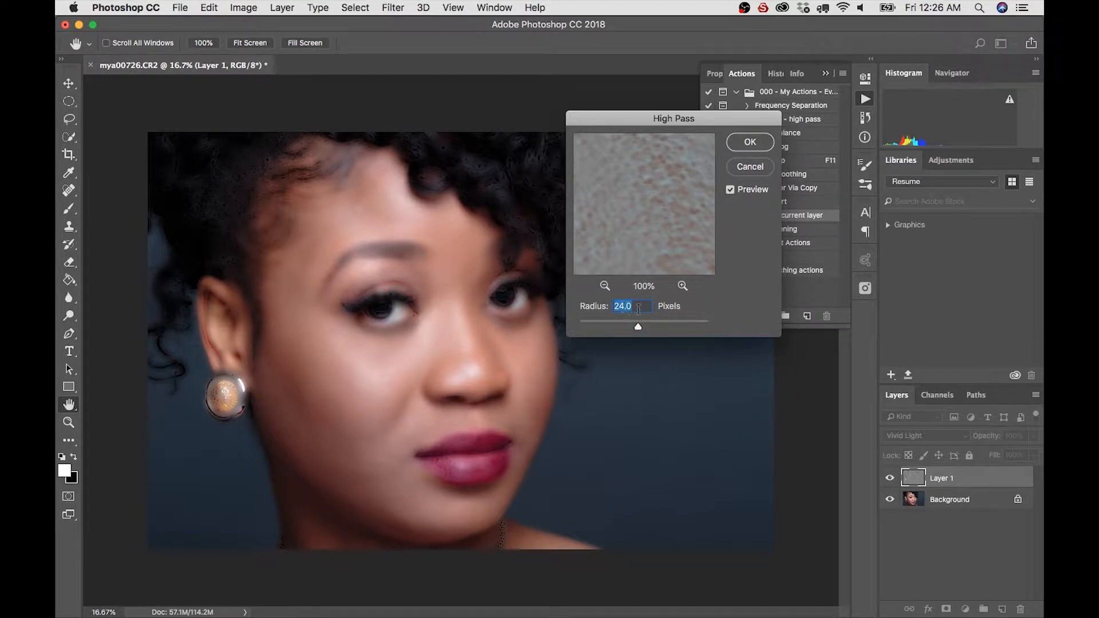
{"action": "type", "text": "24"}
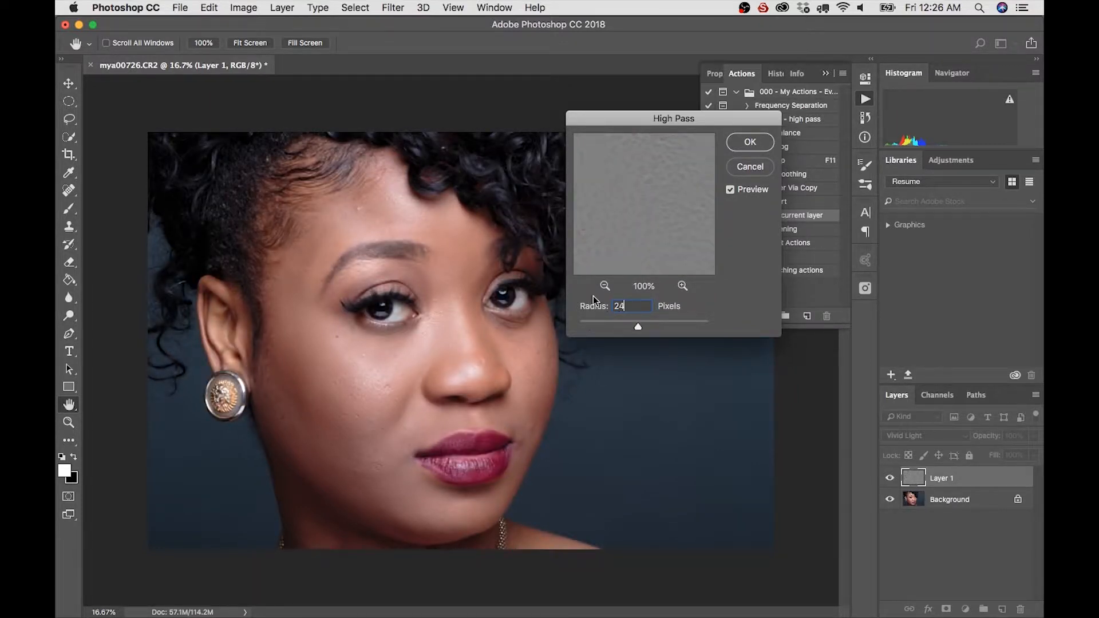
{"action": "left_click", "coordinate": [750, 142]}
{"action": "key", "text": "b"}
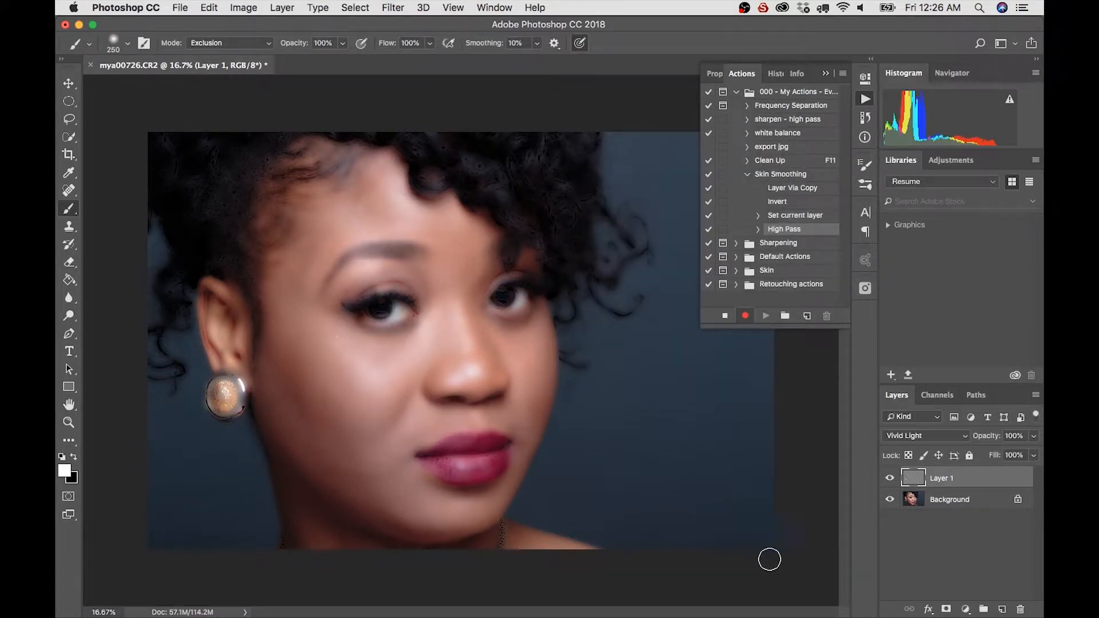
Step: Apply a Gaussian Blur to Layer 1, trying low and high radii before settling on 5.0 pixels
{"action": "left_click", "coordinate": [399, 9]}
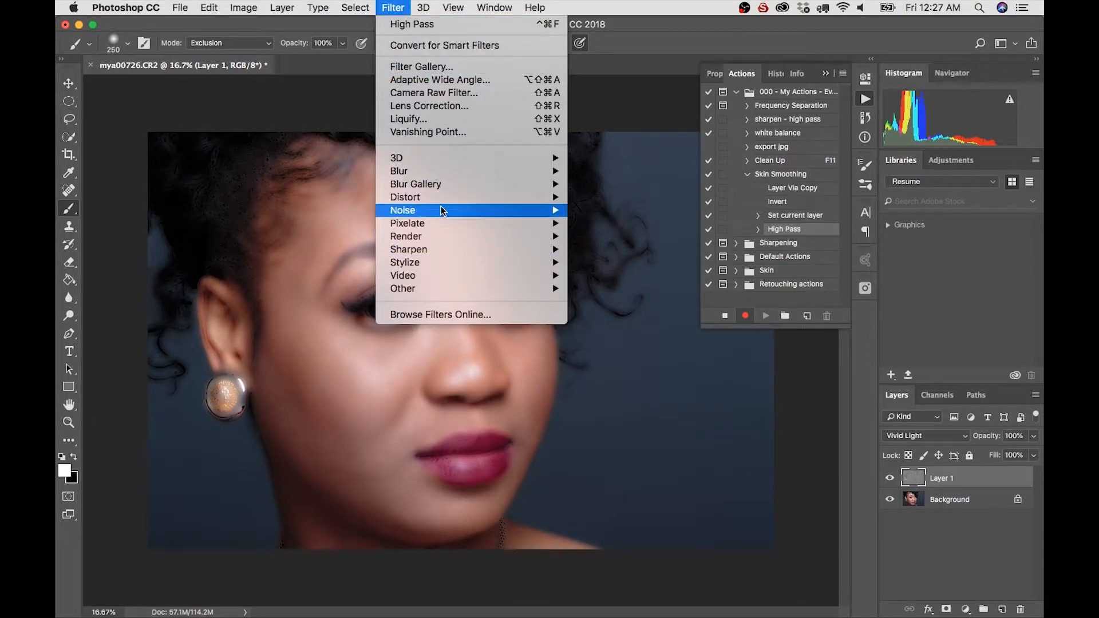
{"action": "mouse_move", "coordinate": [452, 171]}
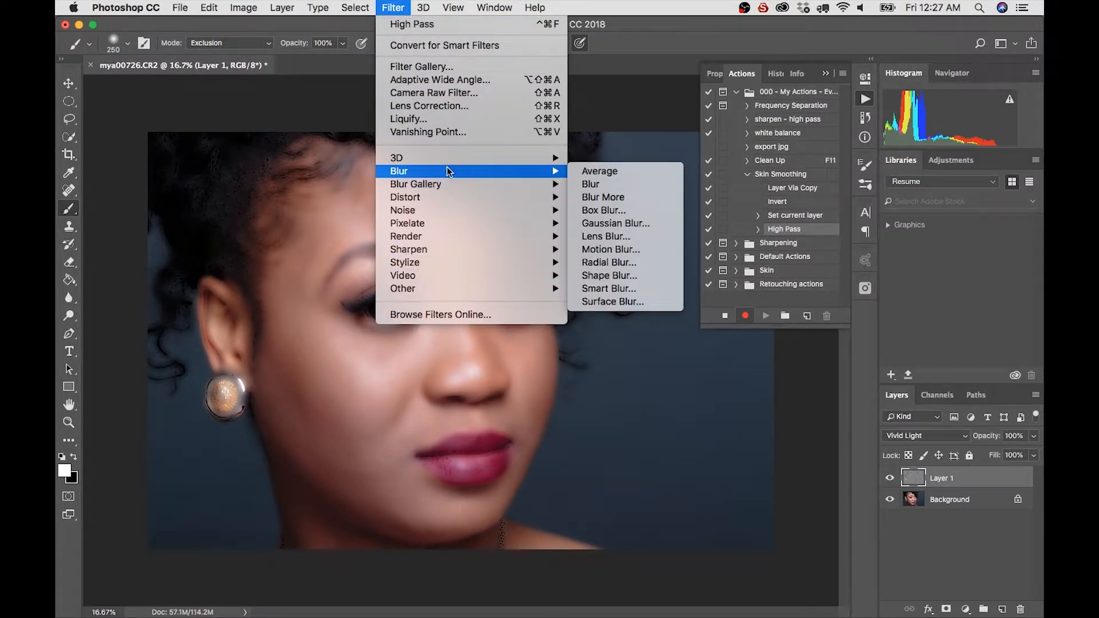
{"action": "left_click", "coordinate": [634, 223]}
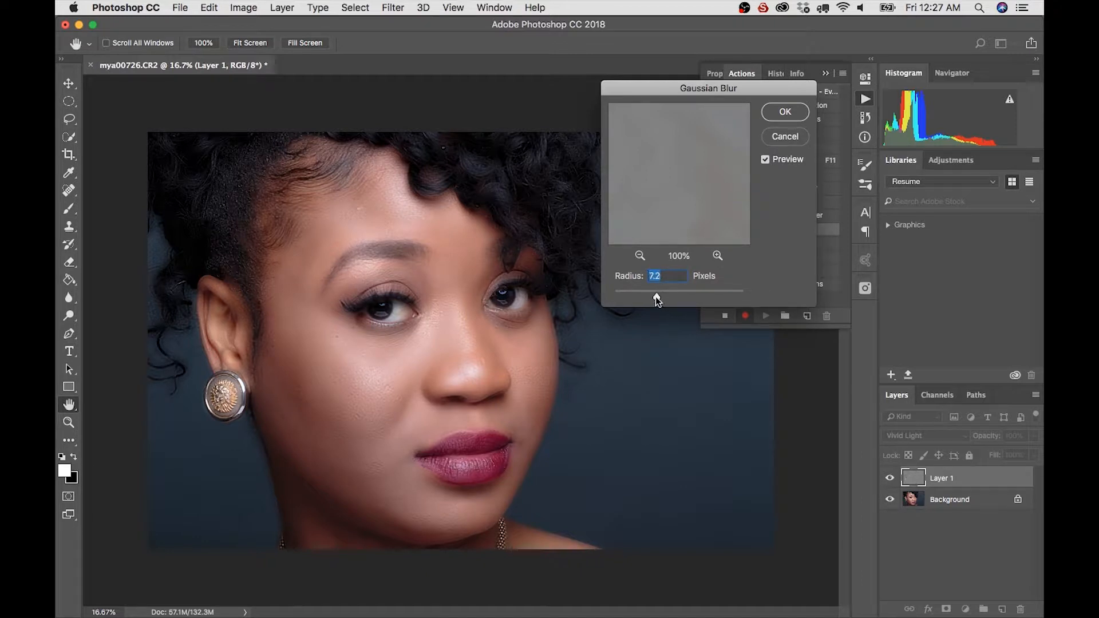
{"action": "left_click_drag", "start_coordinate": [644, 294], "coordinate": [786, 312]}
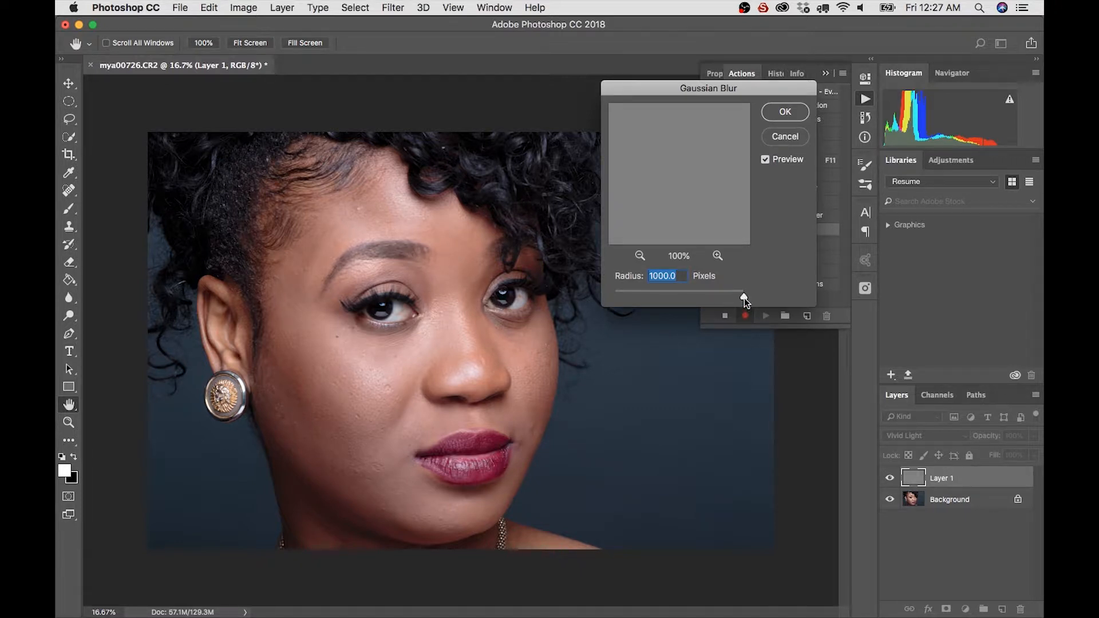
{"action": "left_click_drag", "start_coordinate": [744, 298], "coordinate": [664, 296]}
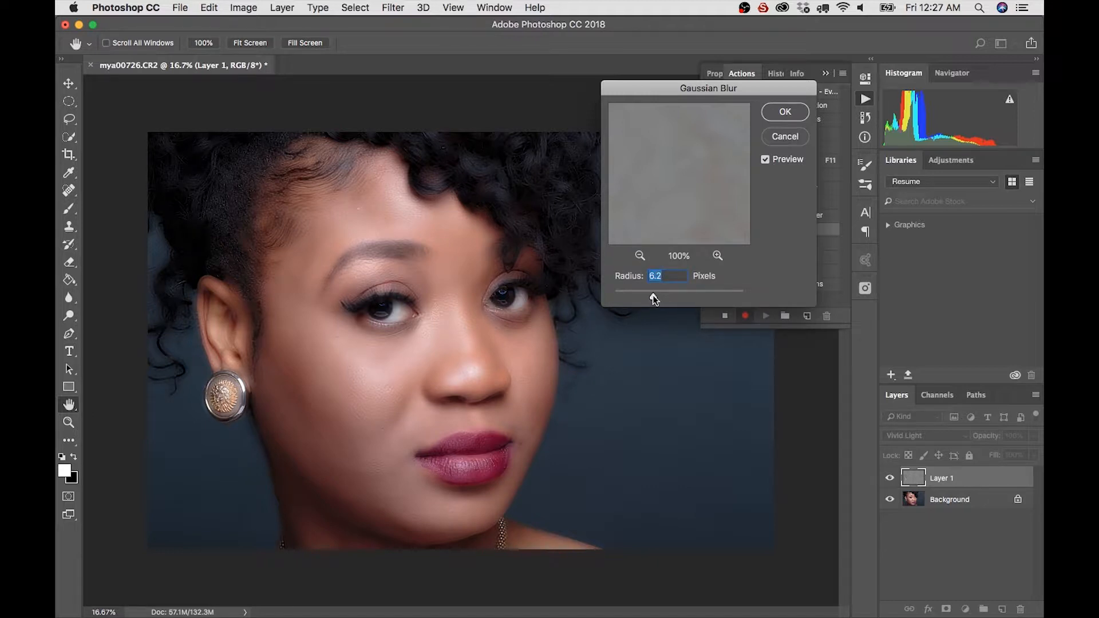
{"action": "left_click_drag", "start_coordinate": [652, 297], "coordinate": [646, 298]}
{"action": "left_click_drag", "start_coordinate": [631, 299], "coordinate": [613, 301]}
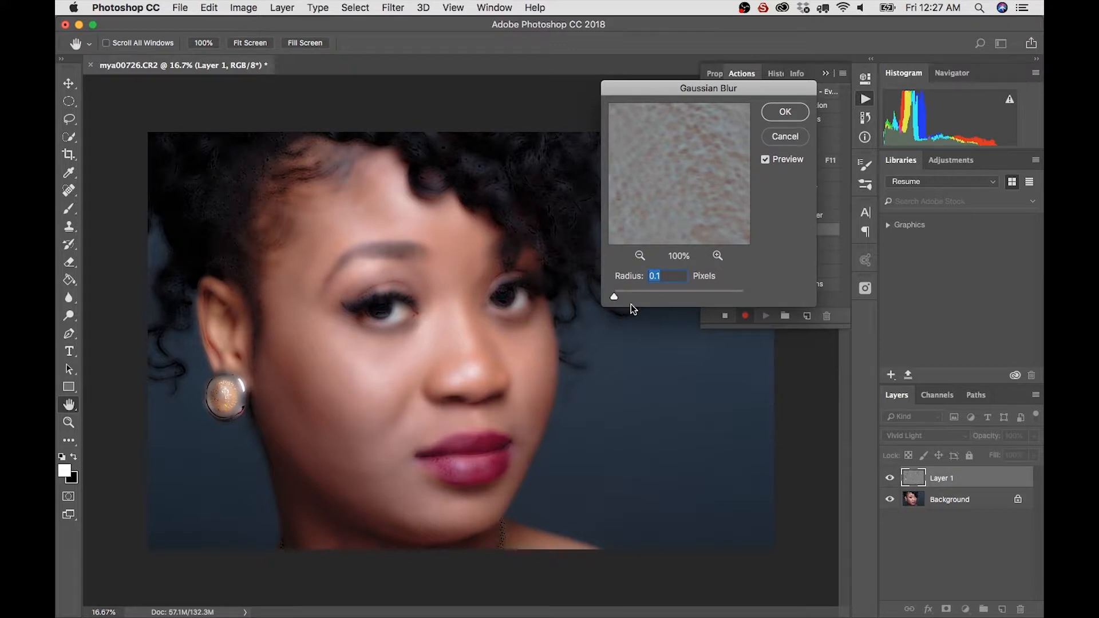
{"action": "left_click_drag", "start_coordinate": [614, 297], "coordinate": [638, 299]}
{"action": "left_click_drag", "start_coordinate": [640, 299], "coordinate": [641, 300]}
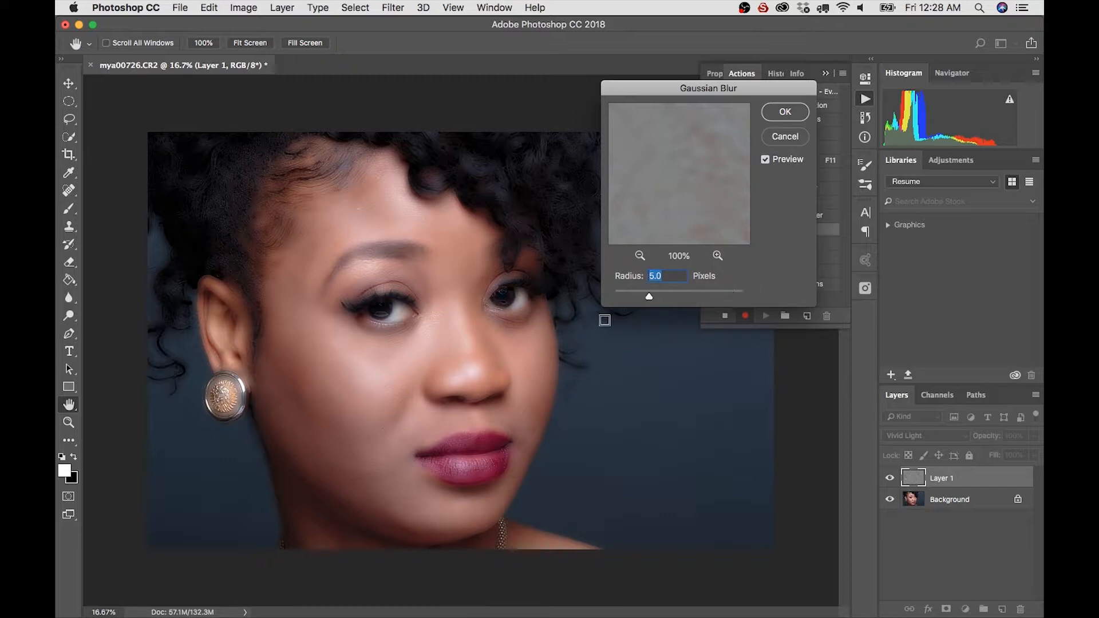
{"action": "left_click", "coordinate": [783, 112]}
{"action": "key", "text": "b"}
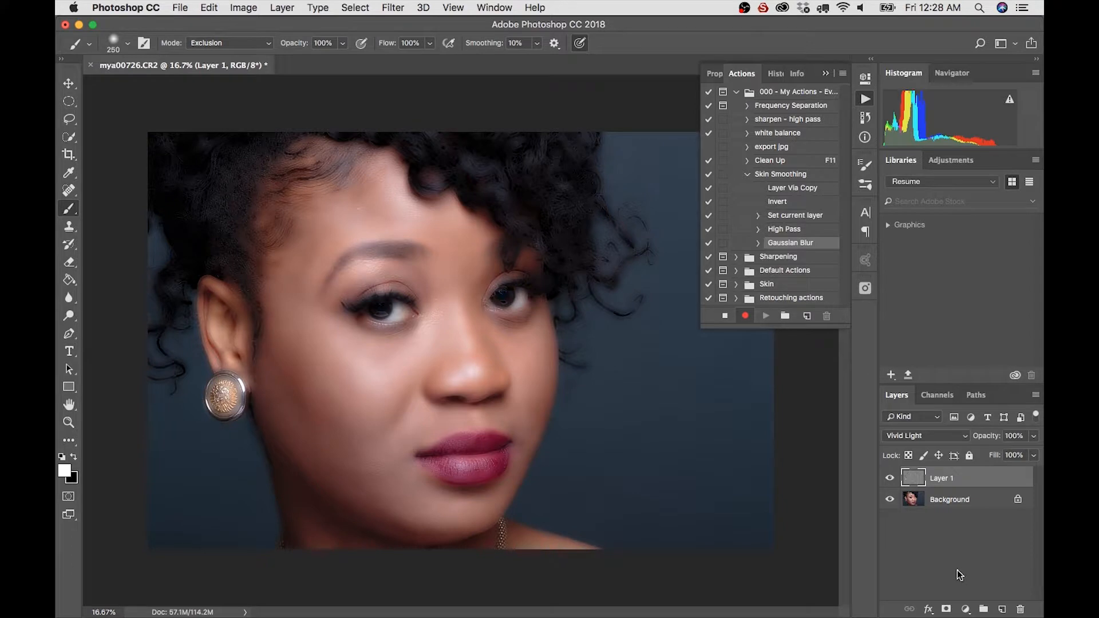
Step: Add a black layer mask to Layer 1 and reset the foreground and background colors to their defaults
{"action": "left_click", "coordinate": [946, 609], "text": "alt"}
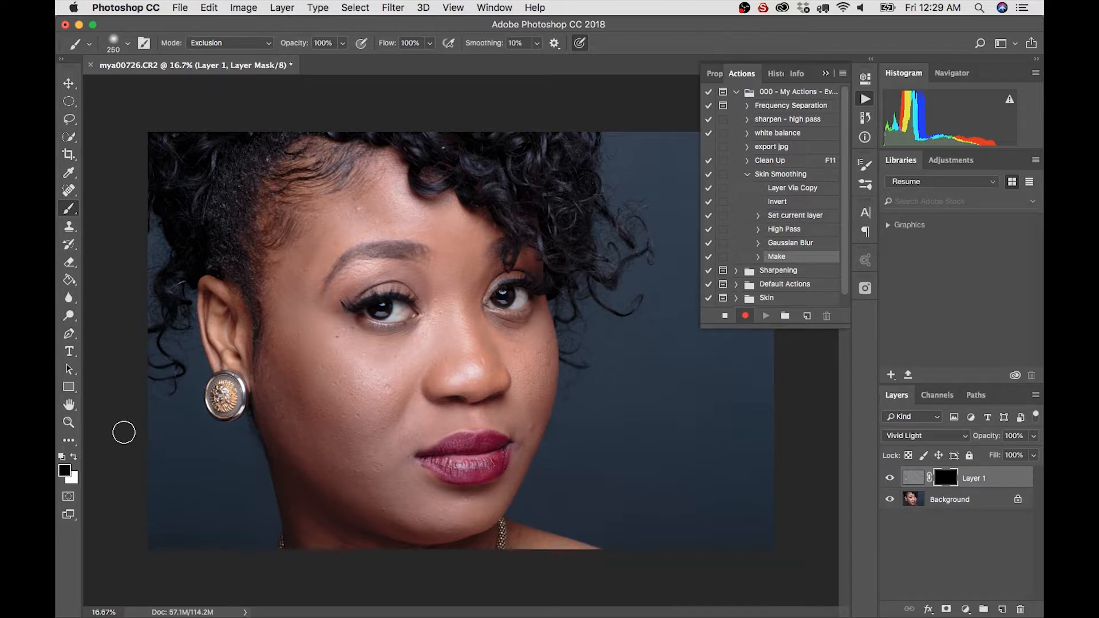
{"action": "key", "text": "d"}
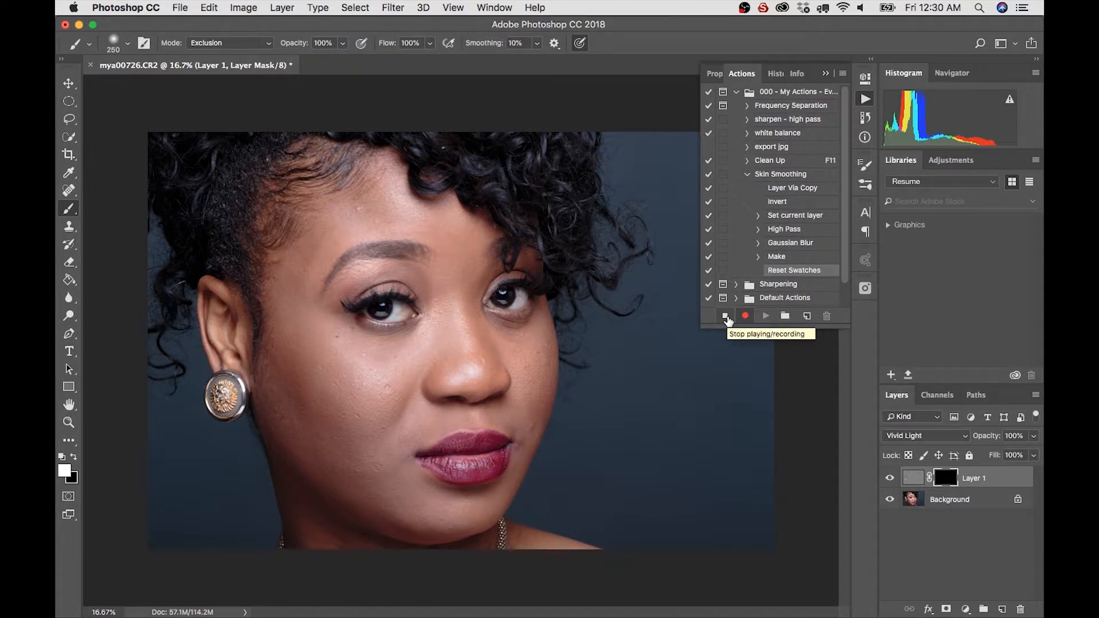
Step: Stop recording the Skin Smoothing action and collapse its list of recorded steps
{"action": "left_click", "coordinate": [725, 317]}
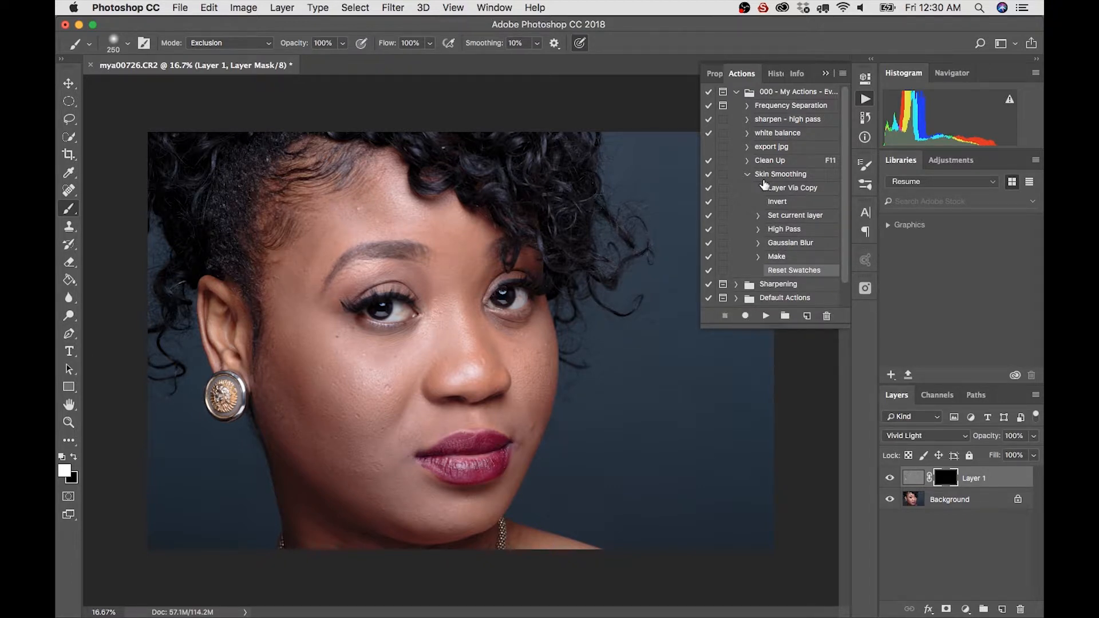
{"action": "left_click", "coordinate": [747, 174]}
{"action": "left_click", "coordinate": [787, 175]}
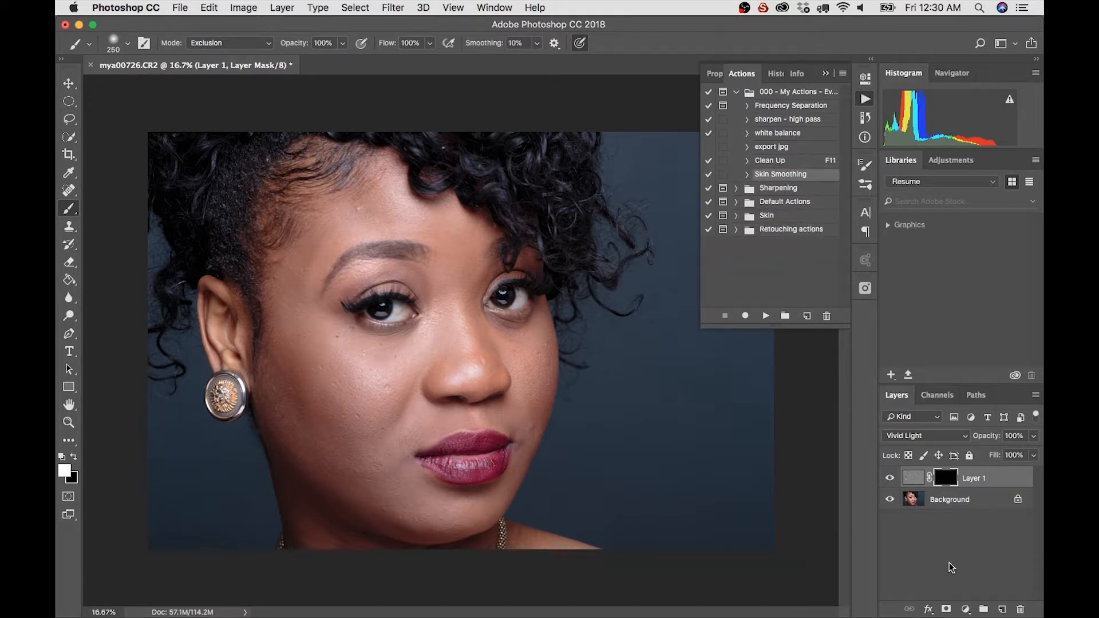
Step: Delete Layer 1 together with its mask so that only the Background layer is left
{"action": "left_click", "coordinate": [913, 478]}
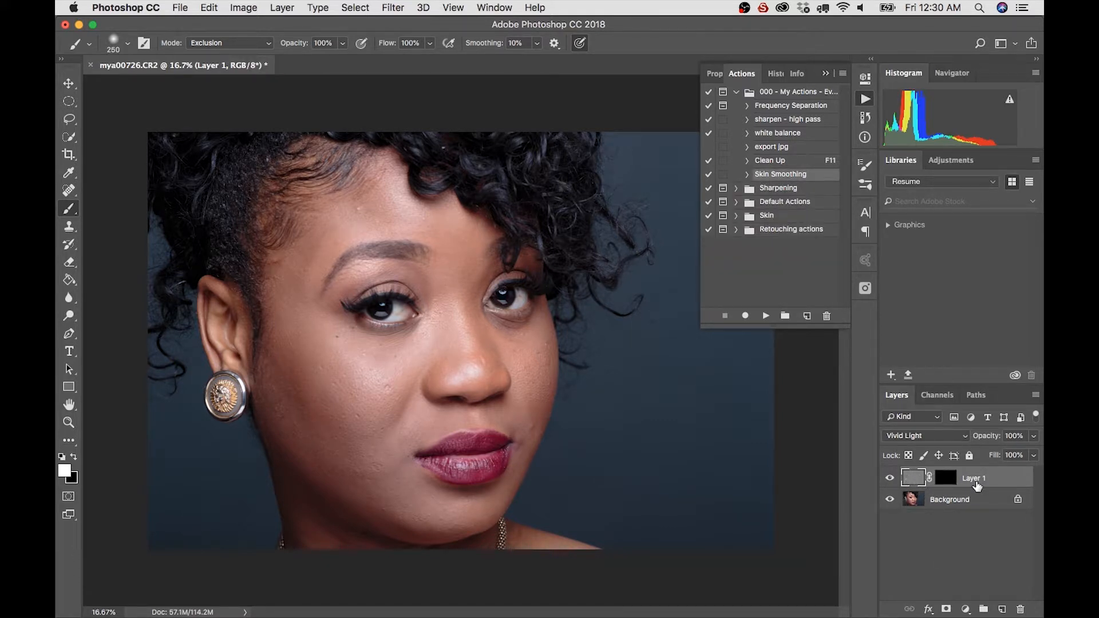
{"action": "left_click_drag", "start_coordinate": [977, 485], "coordinate": [1023, 612]}
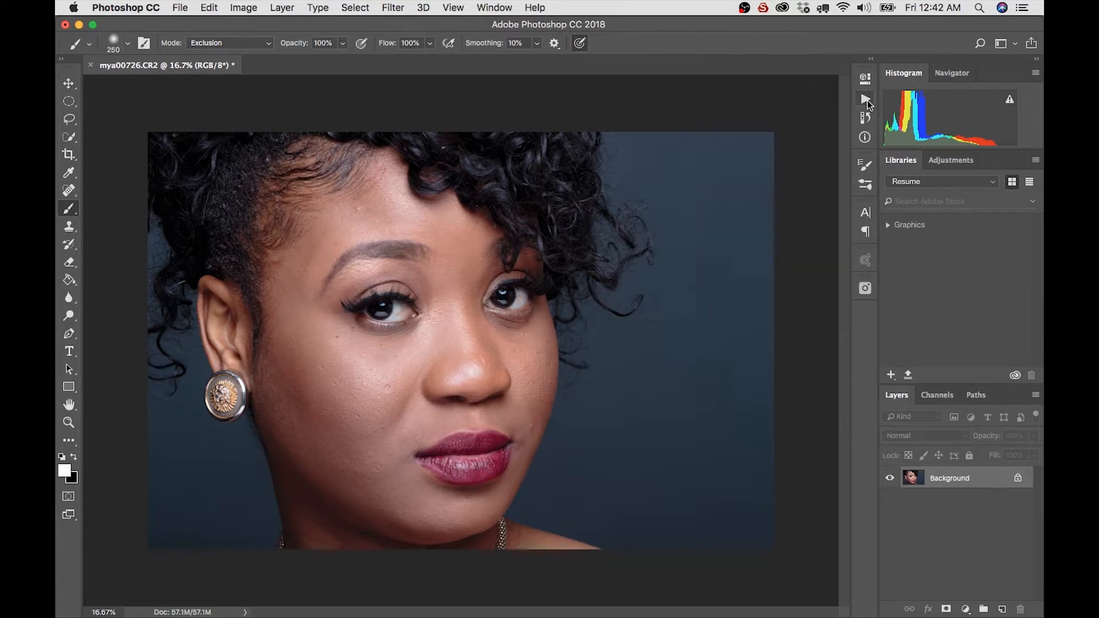
Step: Turn on the dialog prompt for the Gaussian Blur step of the Skin Smoothing action and expand its recorded settings
{"action": "left_click", "coordinate": [865, 99]}
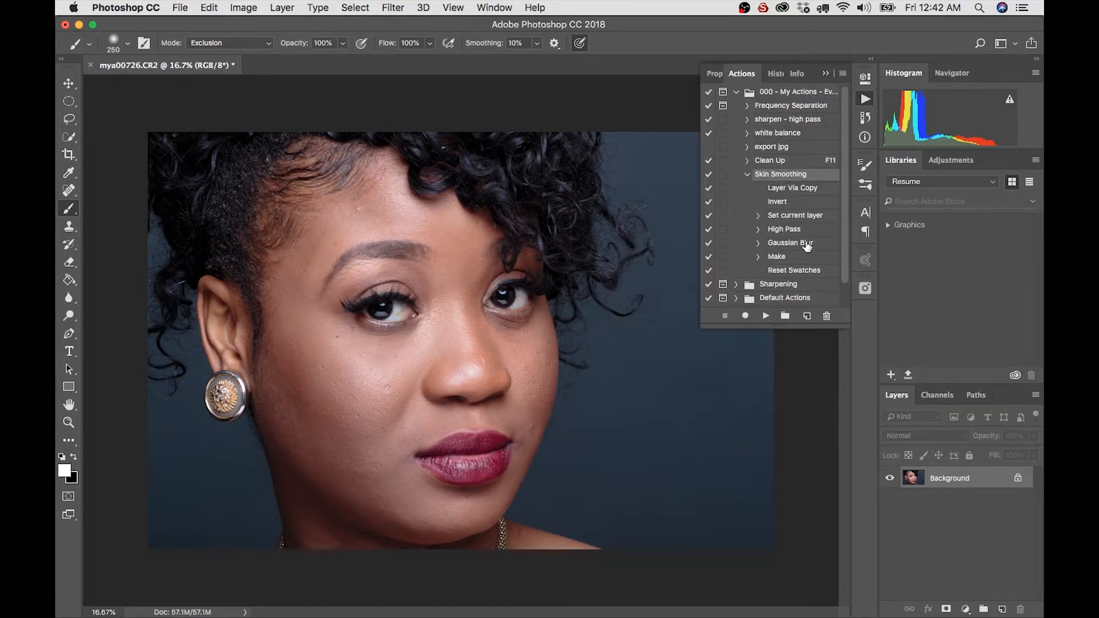
{"action": "left_click", "coordinate": [770, 246]}
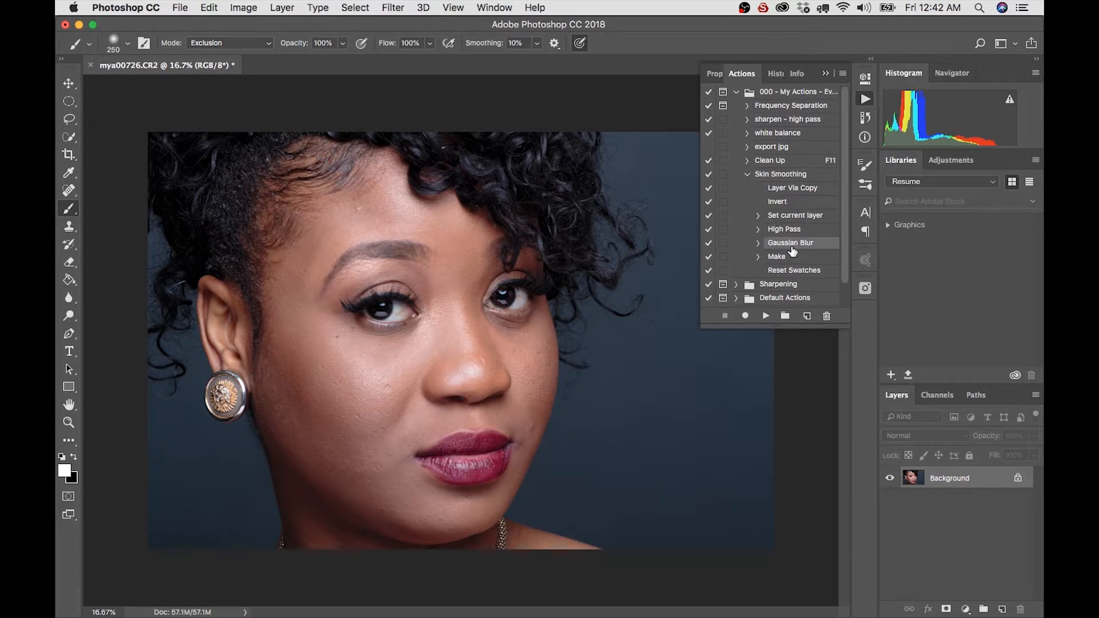
{"action": "left_click", "coordinate": [723, 244]}
{"action": "left_click", "coordinate": [758, 244]}
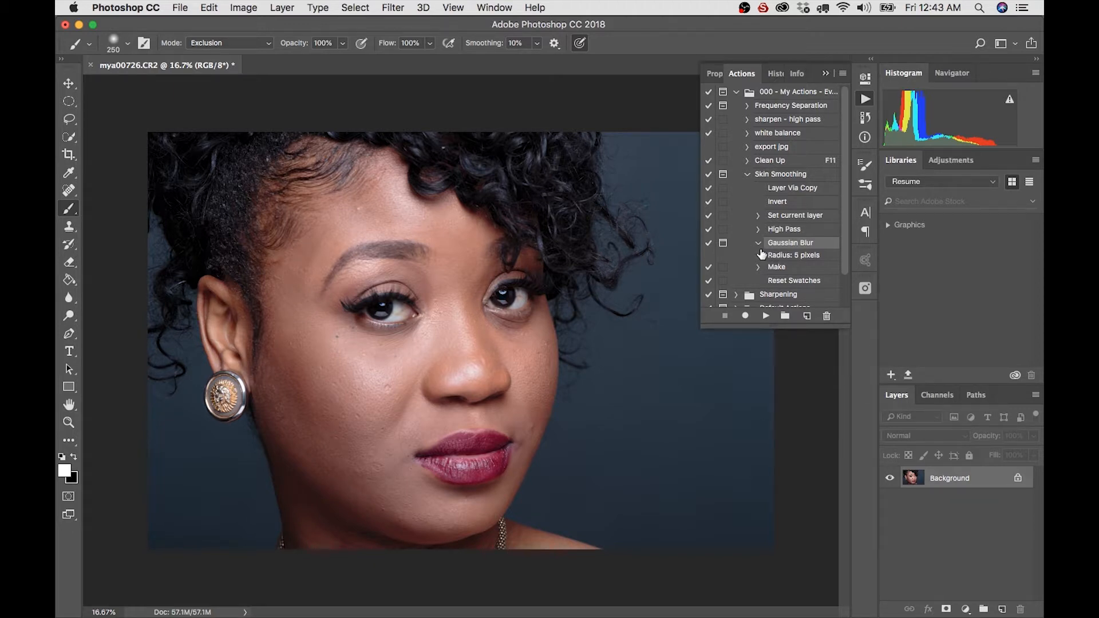
Step: Play the Skin Smoothing action on the portrait, using a Gaussian Blur radius of 4 pixels
{"action": "left_click", "coordinate": [787, 177]}
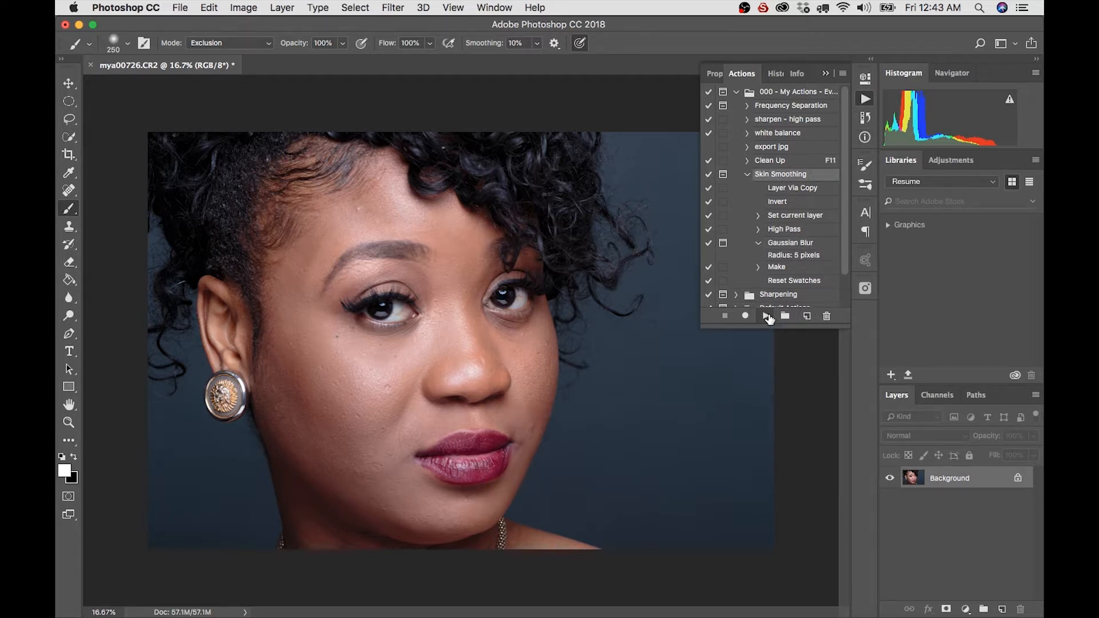
{"action": "left_click", "coordinate": [765, 316]}
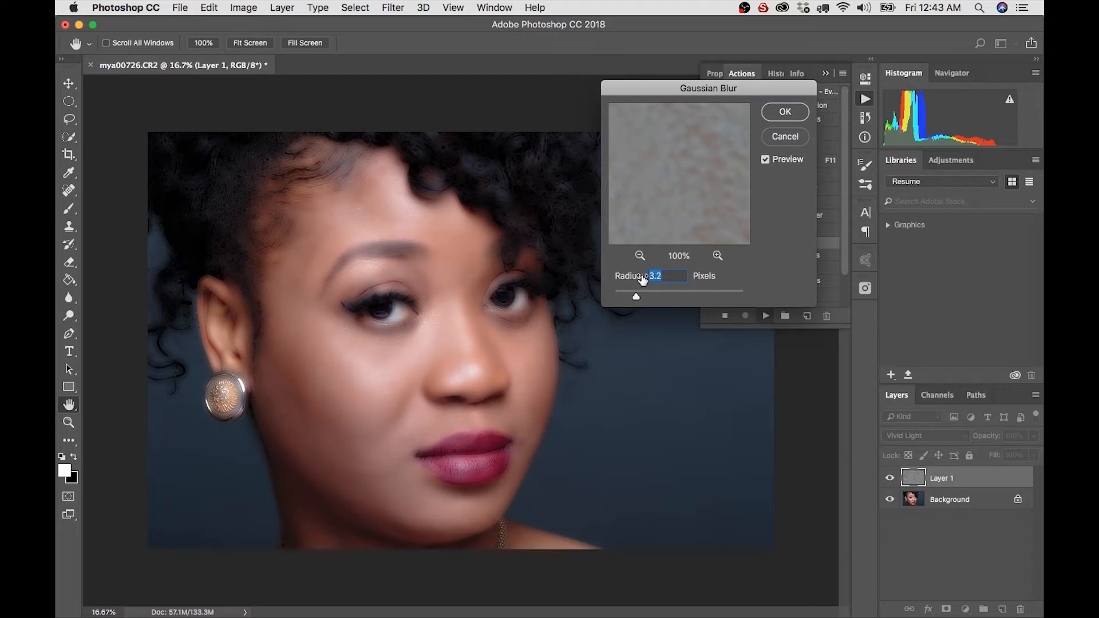
{"action": "type", "text": "4"}
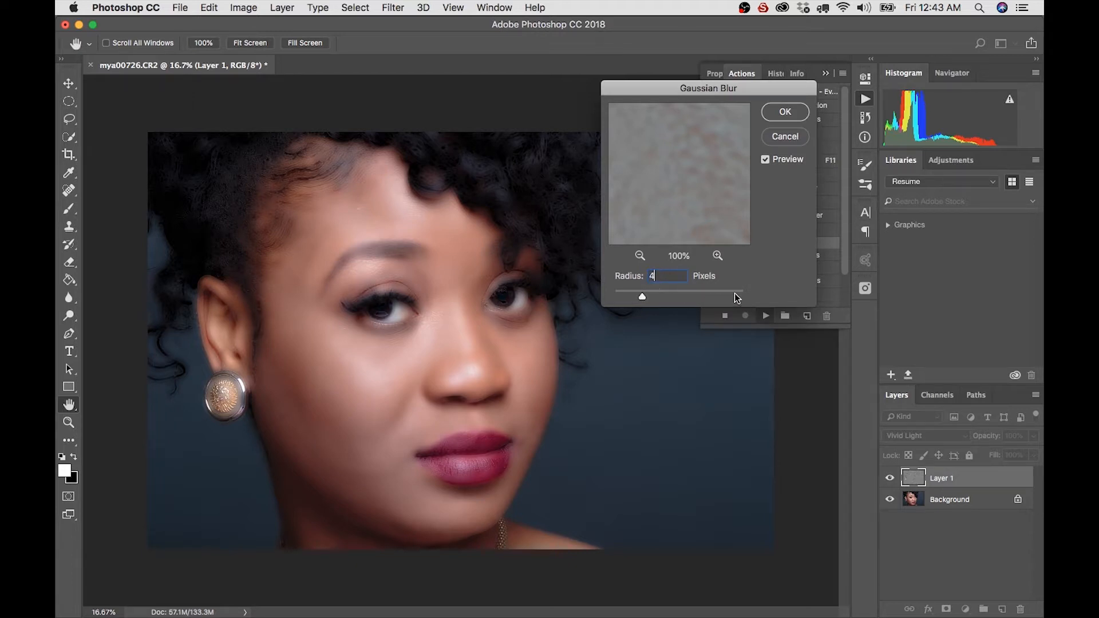
{"action": "left_click", "coordinate": [785, 112]}
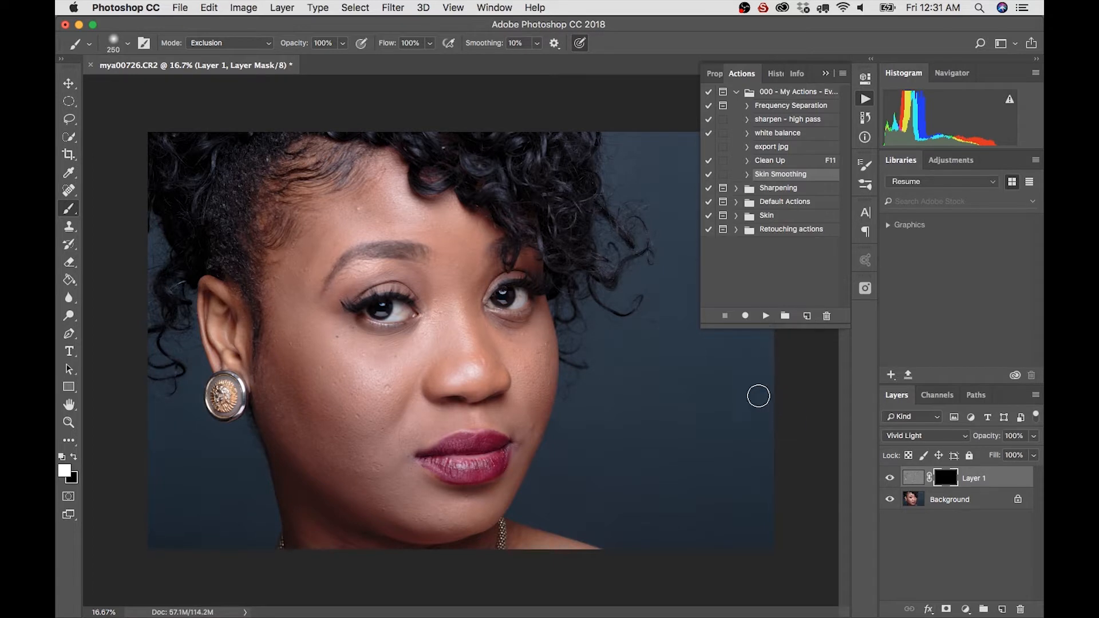
Step: Brush white onto the Layer 1 mask over the forehead, nose, cheeks and chin to reveal the skin smoothing
{"action": "left_click", "coordinate": [865, 99]}
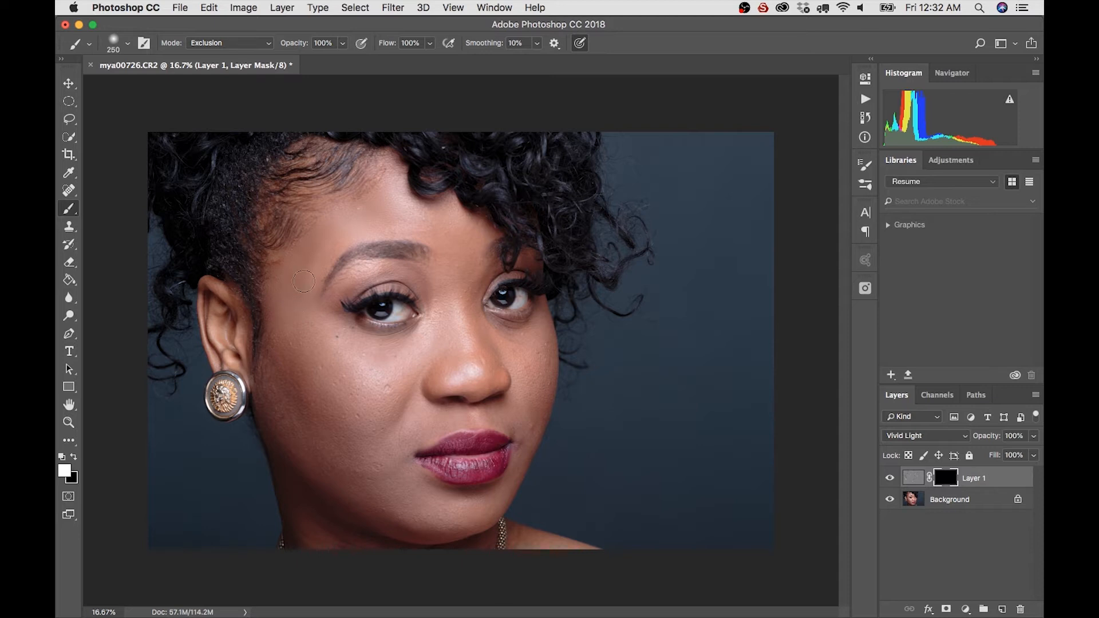
{"action": "mouse_move", "coordinate": [304, 281]}
{"action": "left_mouse_down"}
{"action": "mouse_move", "coordinate": [391, 210]}
{"action": "mouse_move", "coordinate": [419, 213]}
{"action": "left_mouse_up"}
{"action": "mouse_move", "coordinate": [464, 309]}
{"action": "left_mouse_down"}
{"action": "mouse_move", "coordinate": [467, 349]}
{"action": "mouse_move", "coordinate": [535, 446]}
{"action": "left_mouse_up"}
{"action": "left_click_drag", "start_coordinate": [427, 421], "coordinate": [401, 444]}
{"action": "mouse_move", "coordinate": [391, 390]}
{"action": "left_mouse_down"}
{"action": "mouse_move", "coordinate": [322, 411]}
{"action": "mouse_move", "coordinate": [332, 433]}
{"action": "mouse_move", "coordinate": [365, 392]}
{"action": "mouse_move", "coordinate": [411, 375]}
{"action": "mouse_move", "coordinate": [384, 405]}
{"action": "mouse_move", "coordinate": [355, 395]}
{"action": "mouse_move", "coordinate": [406, 372]}
{"action": "left_mouse_up"}
{"action": "right_click", "coordinate": [529, 445]}
{"action": "key", "text": "Escape"}
{"action": "right_click", "coordinate": [509, 272]}
{"action": "left_click", "coordinate": [469, 288]}
Step: Compare the portrait before and after smoothing by switching Layer 1's visibility off and on
{"action": "left_click", "coordinate": [889, 480]}
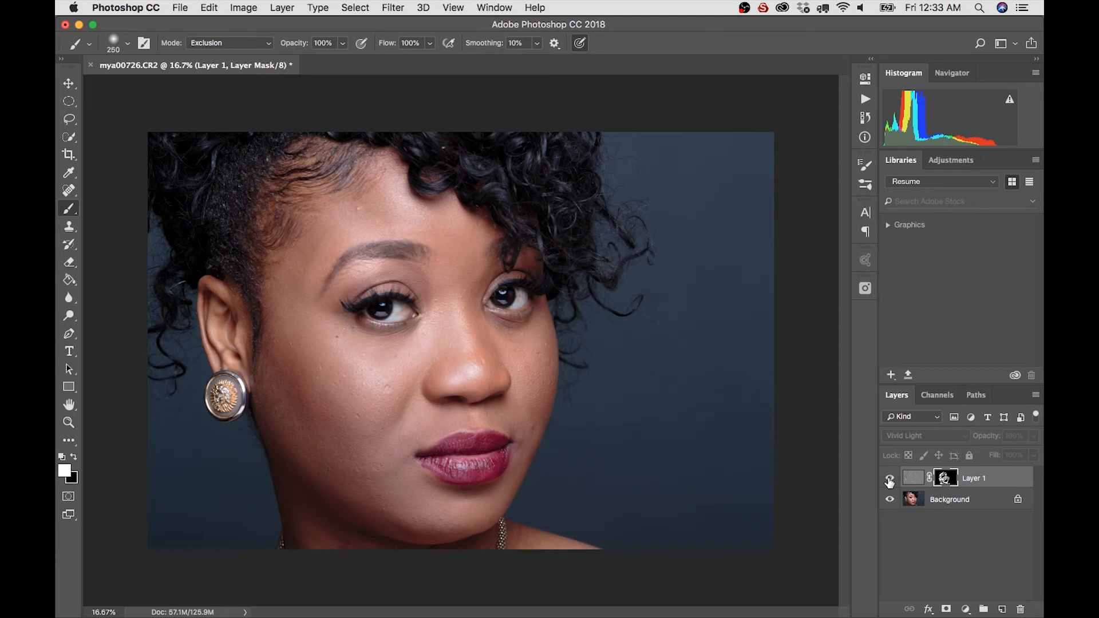
{"action": "left_click", "coordinate": [889, 480]}
{"action": "left_click", "coordinate": [889, 481]}
{"action": "left_click", "coordinate": [889, 481]}
{"action": "left_click", "coordinate": [889, 480]}
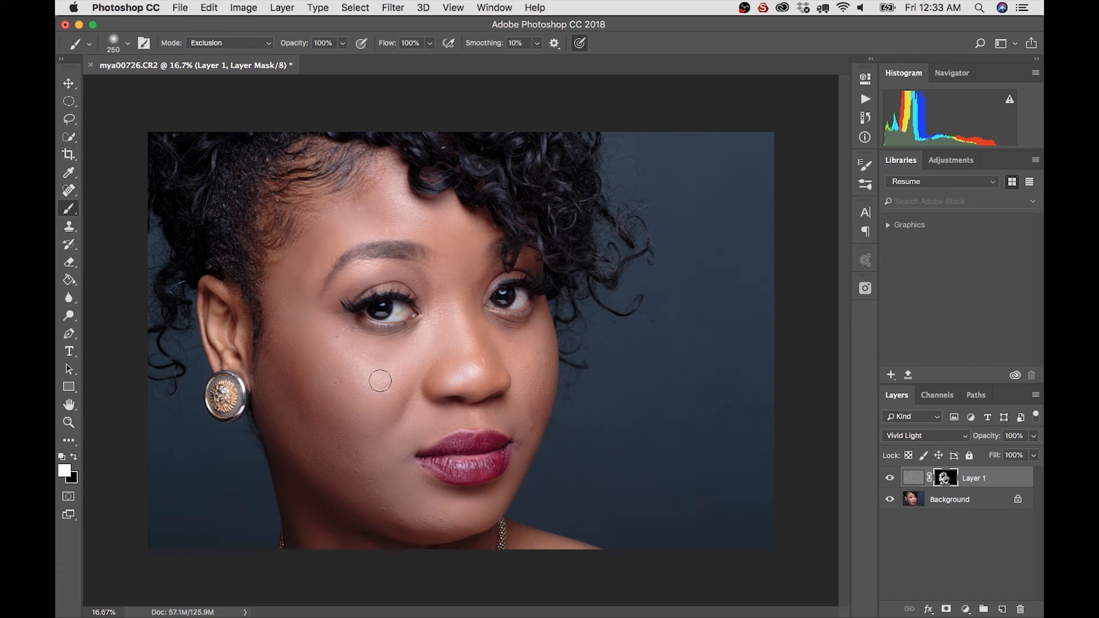
Step: Brush white onto the Layer 1 mask over the lower cheek near the jaw
{"action": "mouse_move", "coordinate": [309, 430]}
{"action": "left_mouse_down"}
{"action": "mouse_move", "coordinate": [290, 399]}
{"action": "mouse_move", "coordinate": [278, 420]}
{"action": "mouse_move", "coordinate": [282, 387]}
{"action": "mouse_move", "coordinate": [297, 430]}
{"action": "mouse_move", "coordinate": [340, 446]}
{"action": "left_mouse_up"}
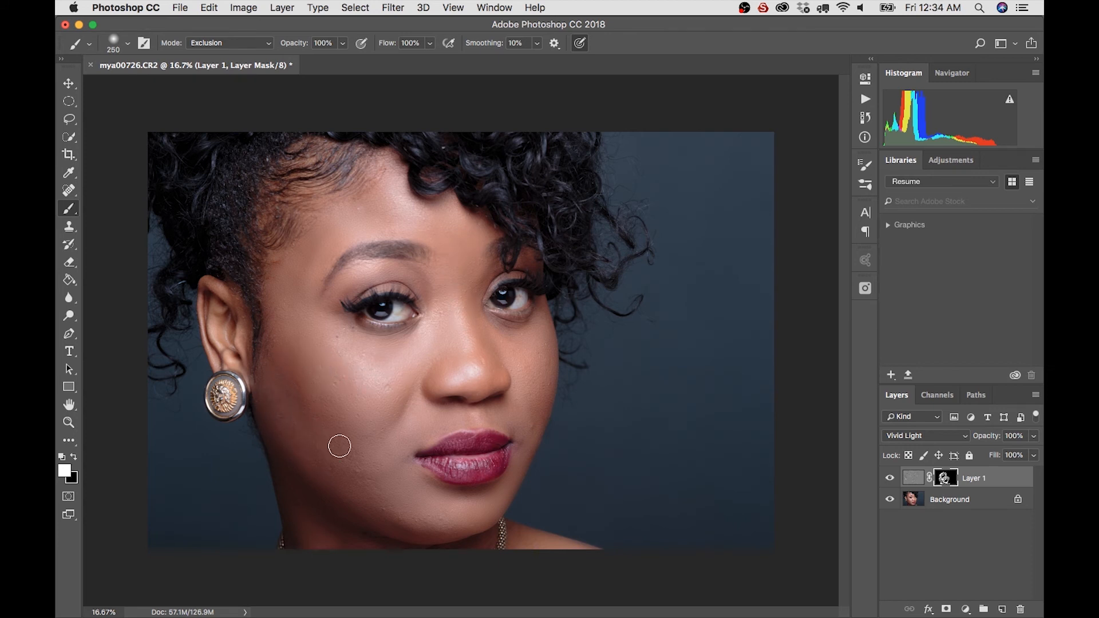